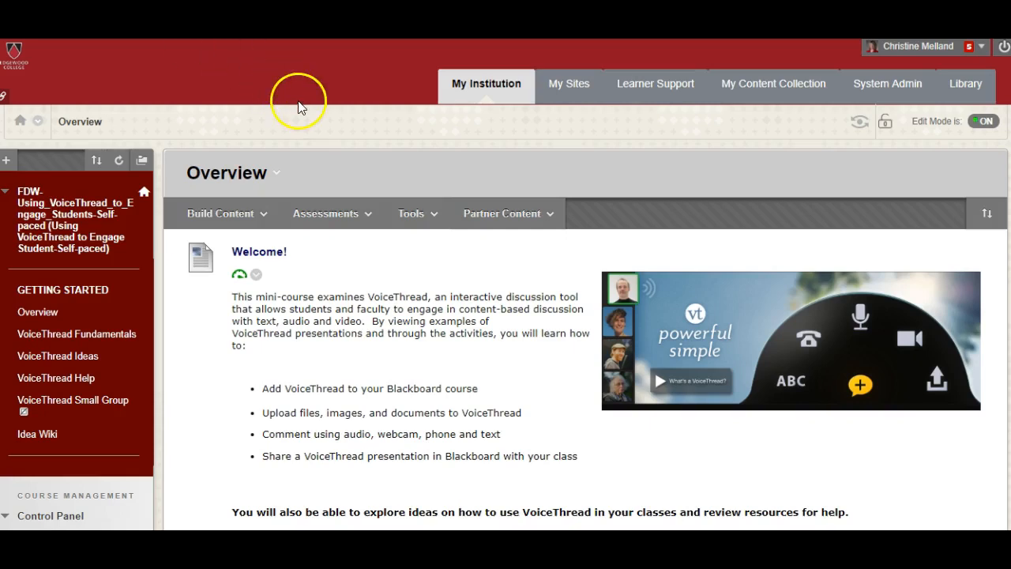
Add a VoiceThread item to the course's Overview page and name it "Sample Activity"
left_click(434, 210)
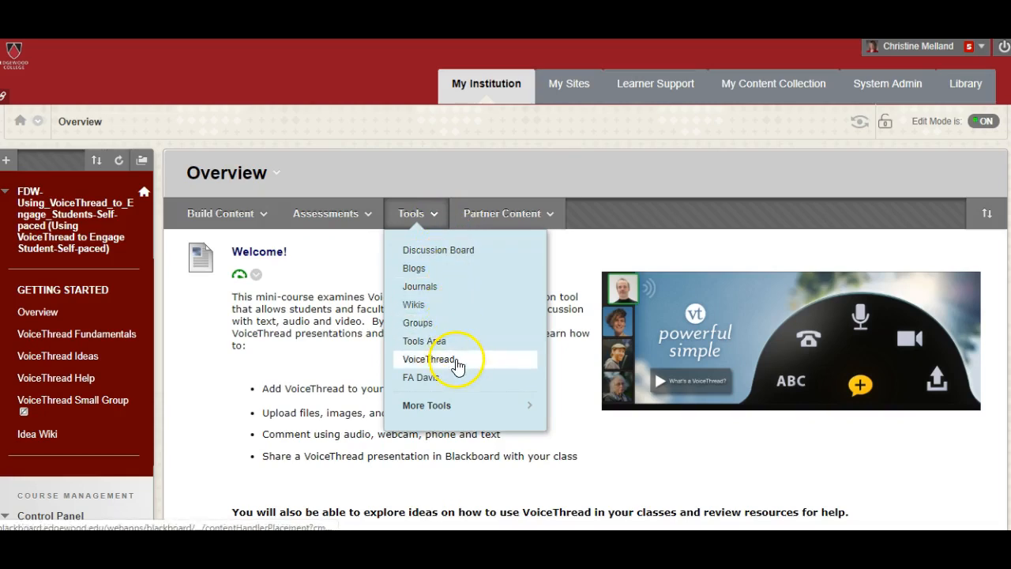
left_click(457, 363)
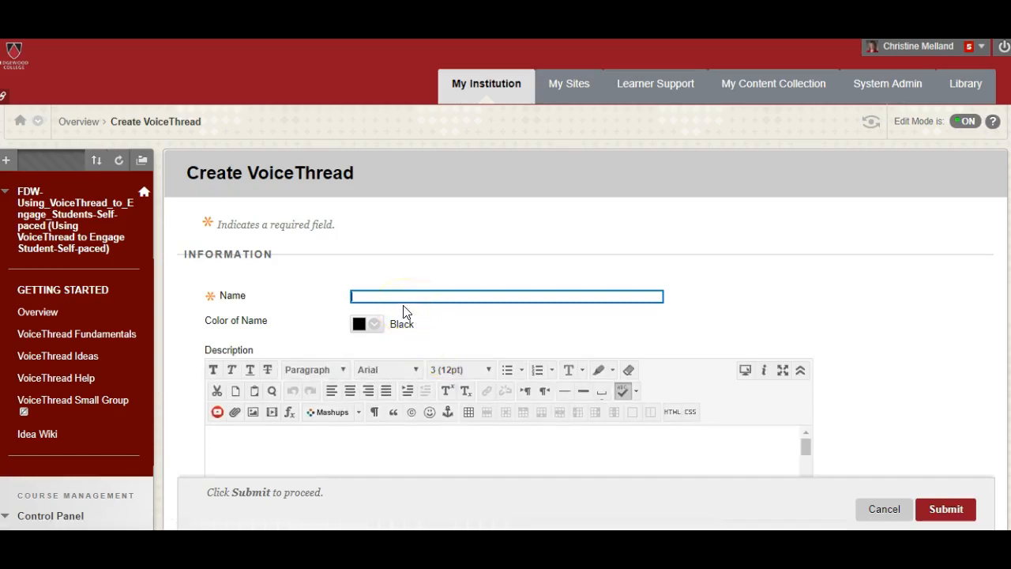
type("SAmple")
key("BackSpace")
key("BackSpace")
key("BackSpace")
key("BackSpace")
key("BackSpace")
key("BackSpace")
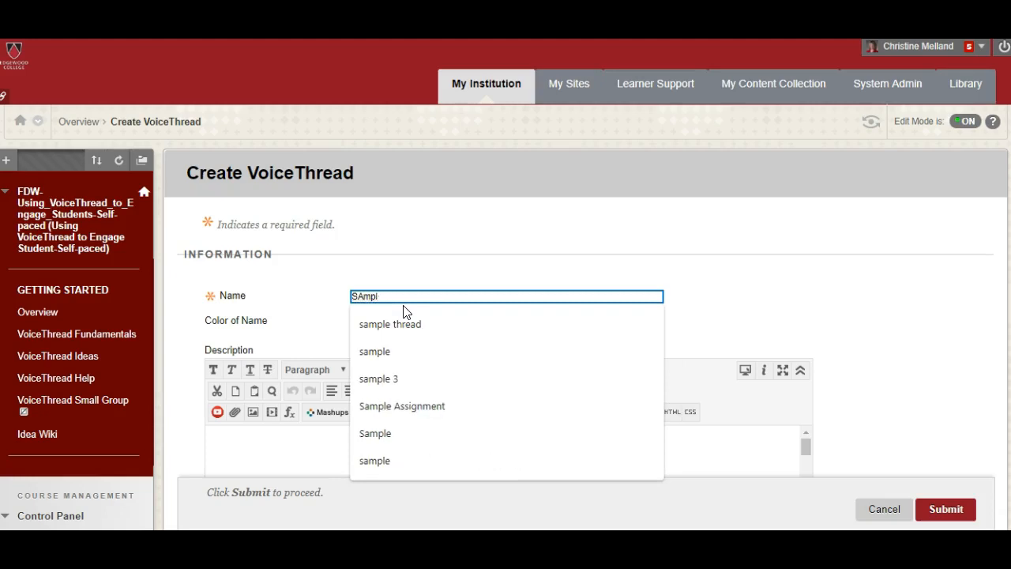
type("ample Activity")
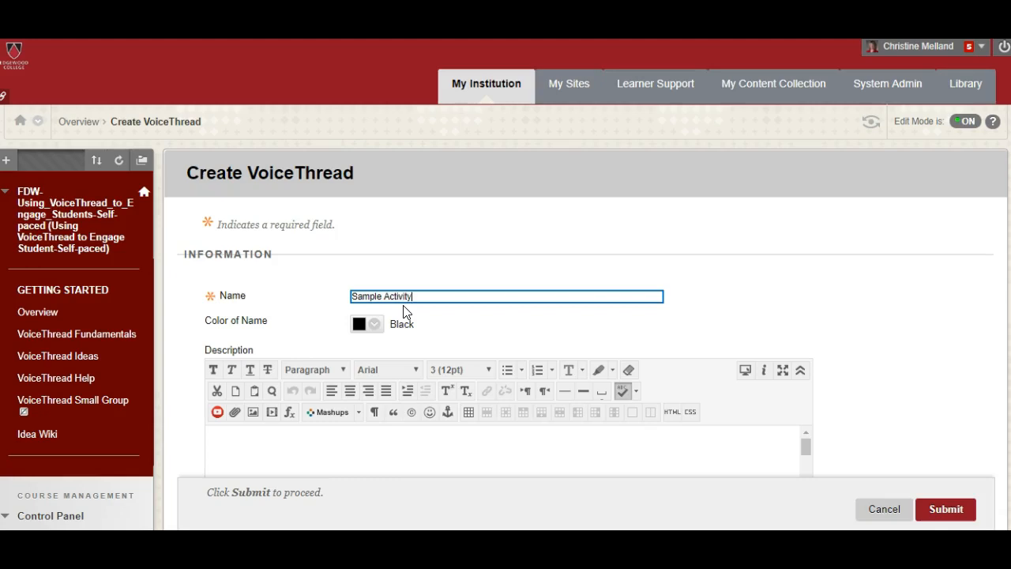
Enter "Brief instructions" as the description of the new VoiceThread item
left_click(248, 441)
type("Brief instructi")
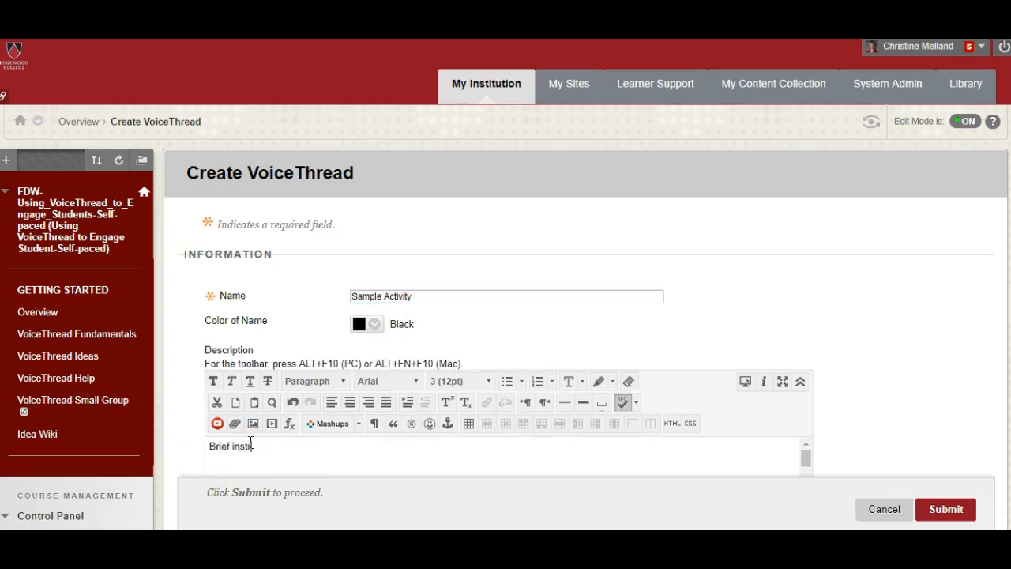
type("ons")
Set the item's possible points to 0 in the grading section and submit it
scroll(506, 284, "down", 5)
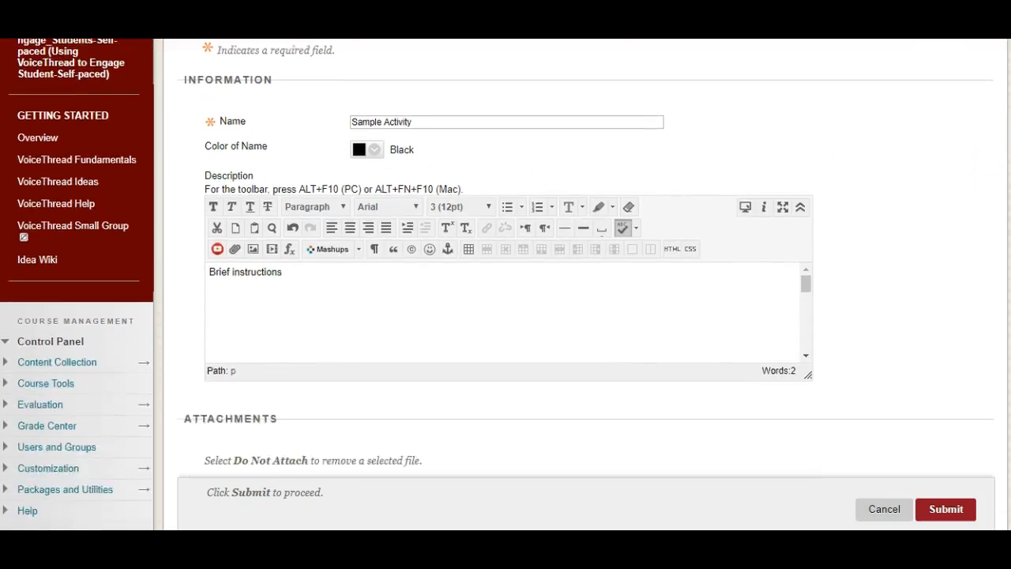
scroll(944, 413, "down", 2)
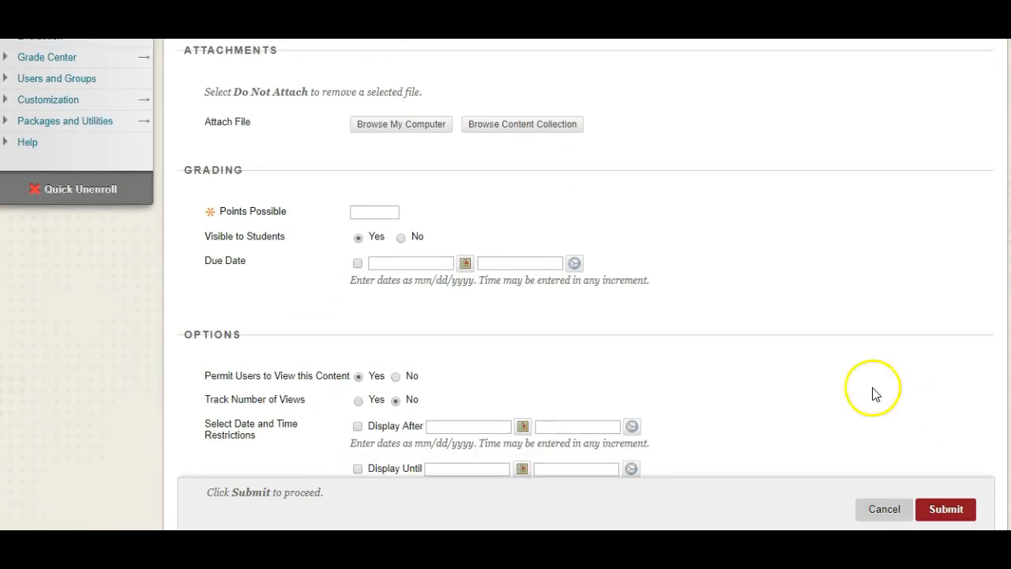
left_click(370, 211)
type("0")
left_click(733, 245)
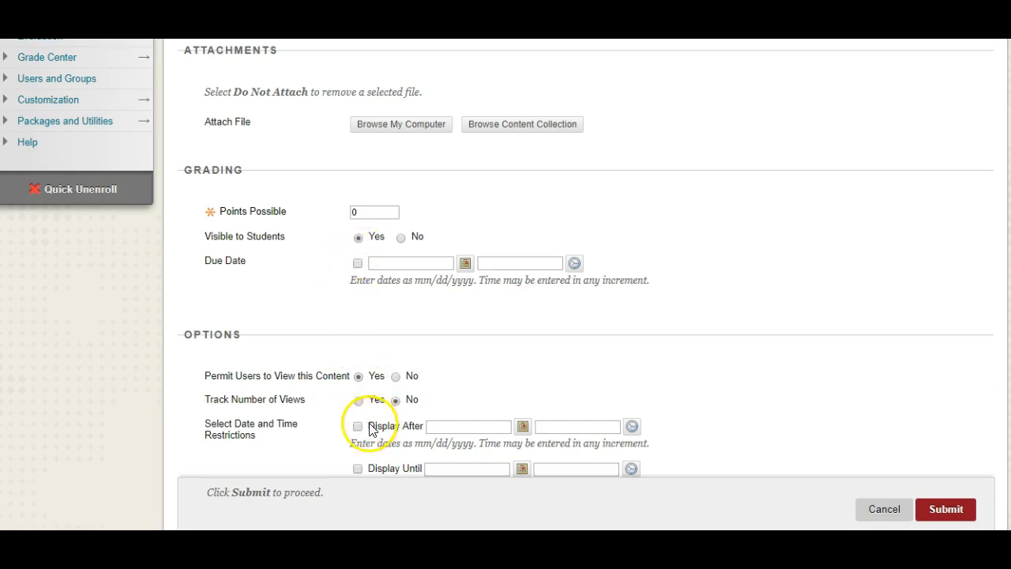
left_click(946, 509)
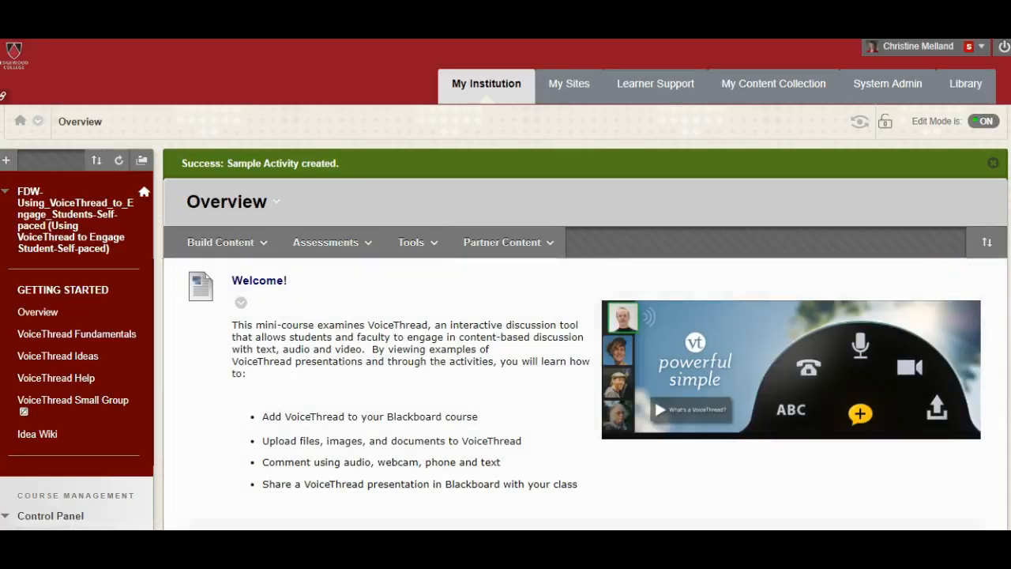
Open the Sample Activity item at the end of the Overview page and set it up as an Individual VT
scroll(654, 398, "down", 12)
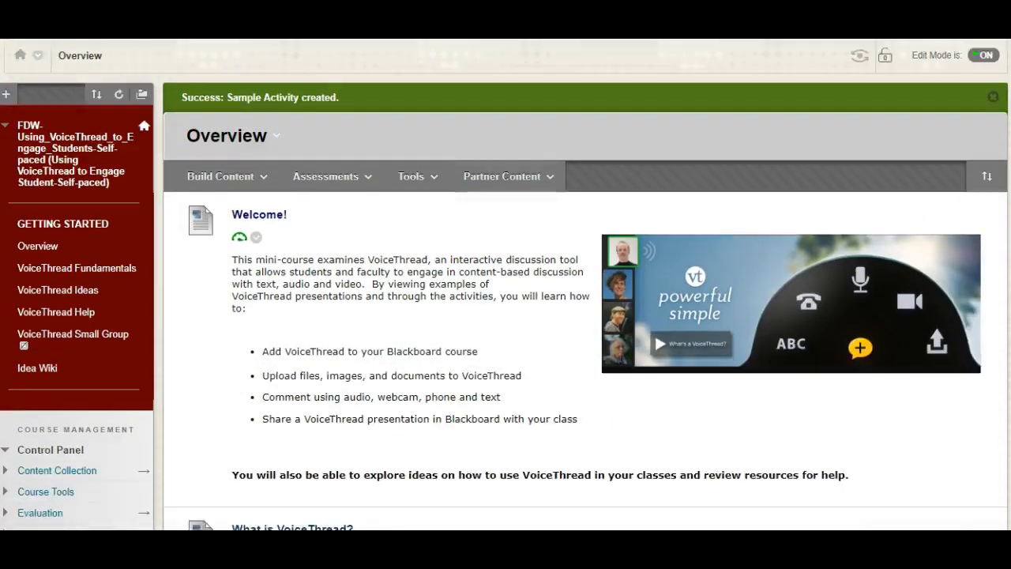
scroll(587, 285, "down", 15)
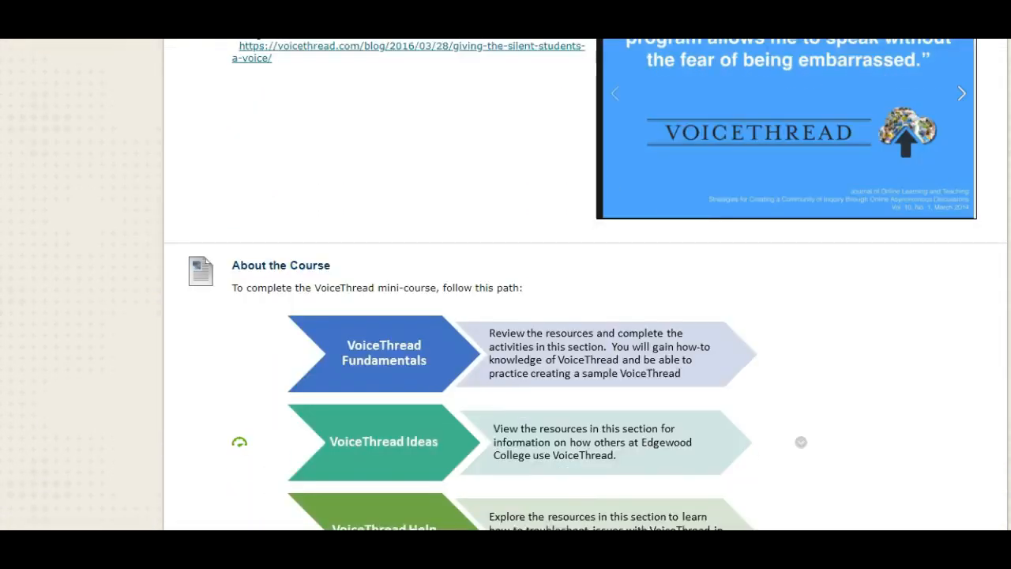
scroll(586, 284, "down", 3)
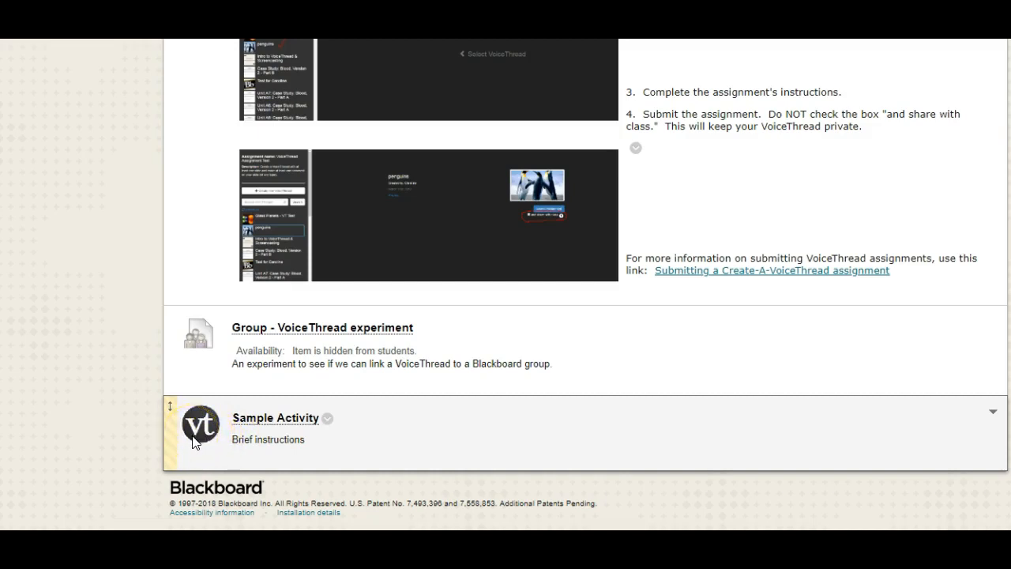
left_click(273, 416)
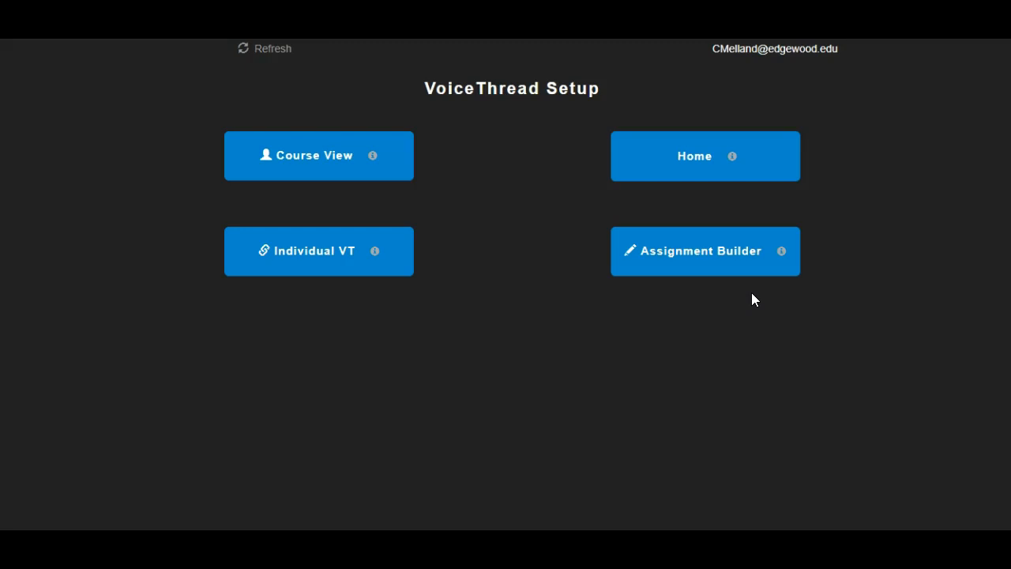
left_click(650, 182)
left_click(327, 248)
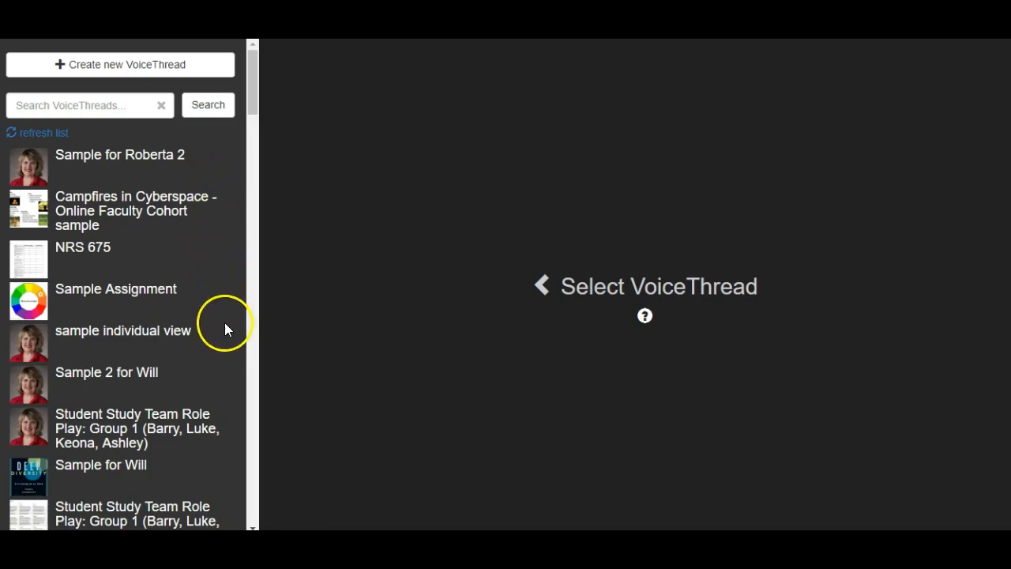
Create a new VoiceThread and upload the grey-background portrait photo from the computer's Pictures folder as its media
left_click(190, 69)
left_click(190, 68)
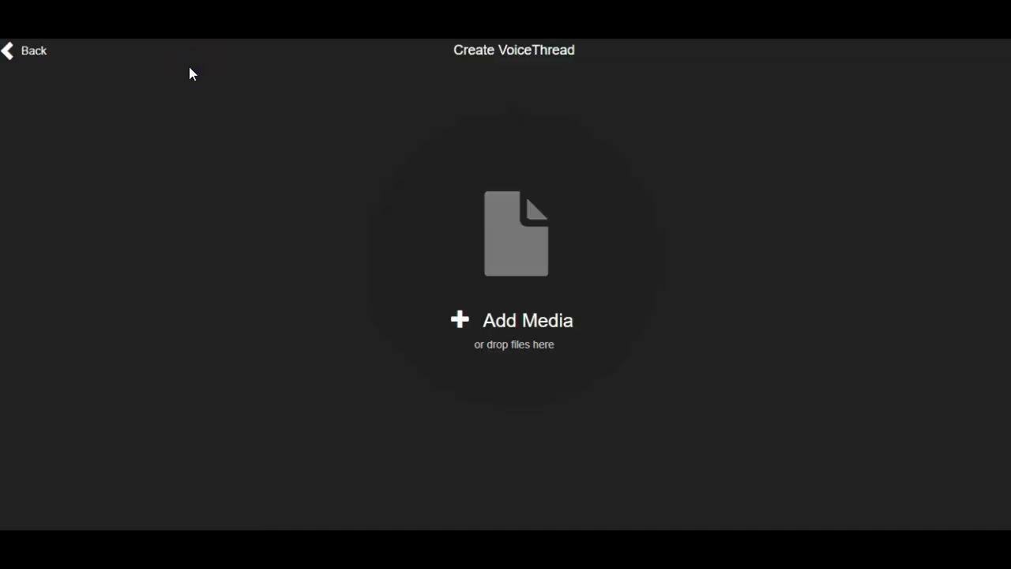
left_click(517, 251)
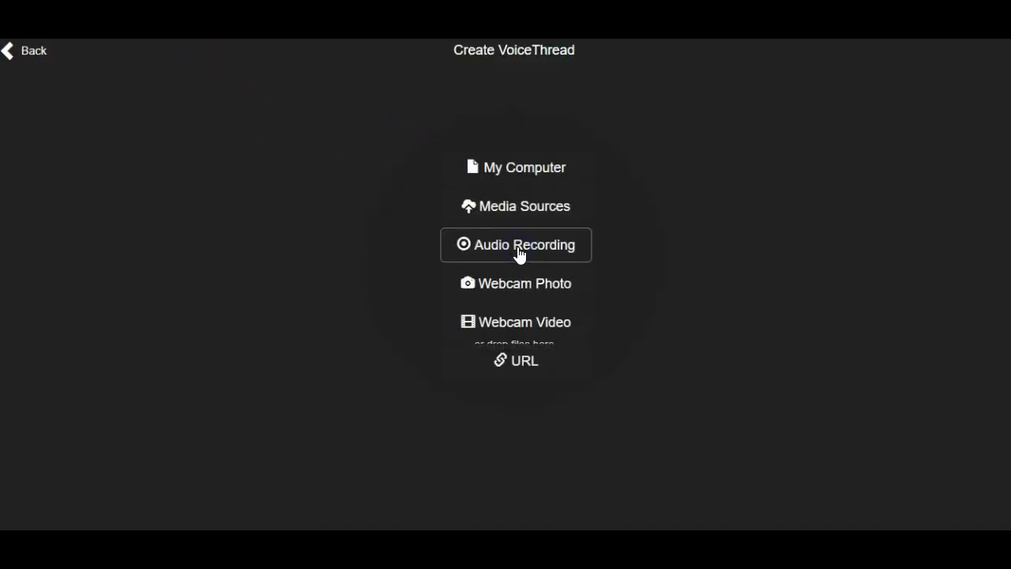
left_click(532, 172)
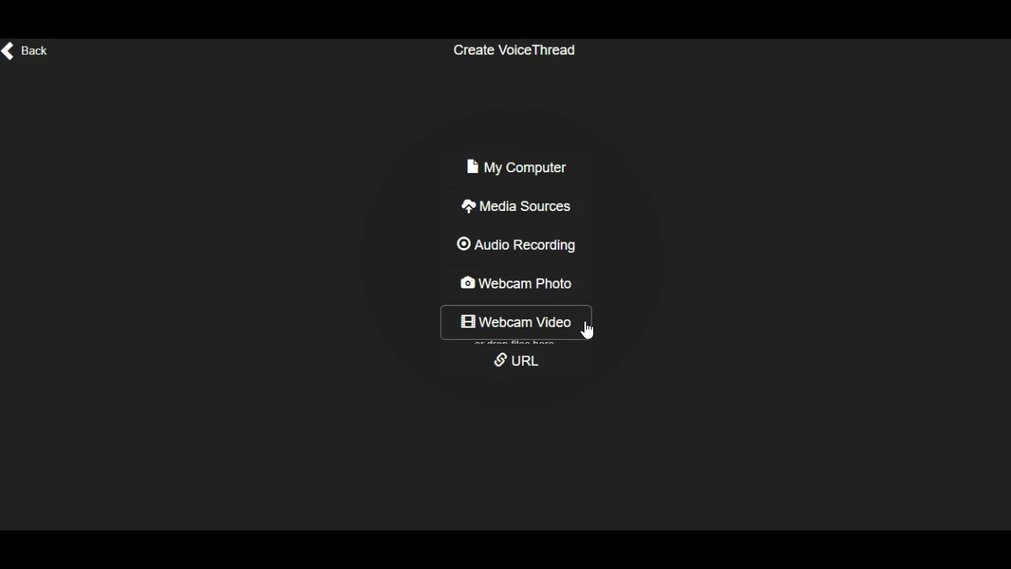
left_click(572, 168)
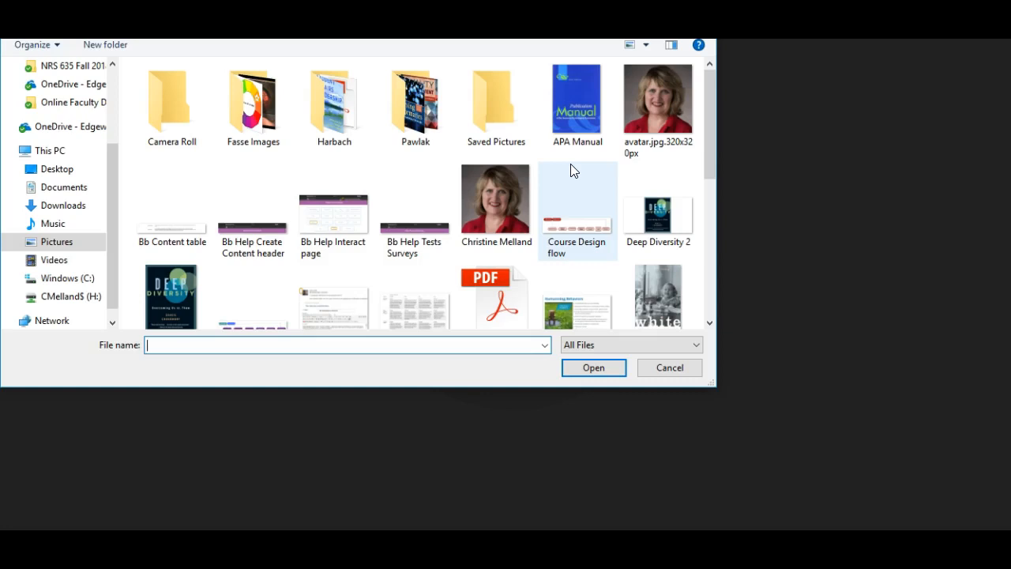
left_click(490, 191)
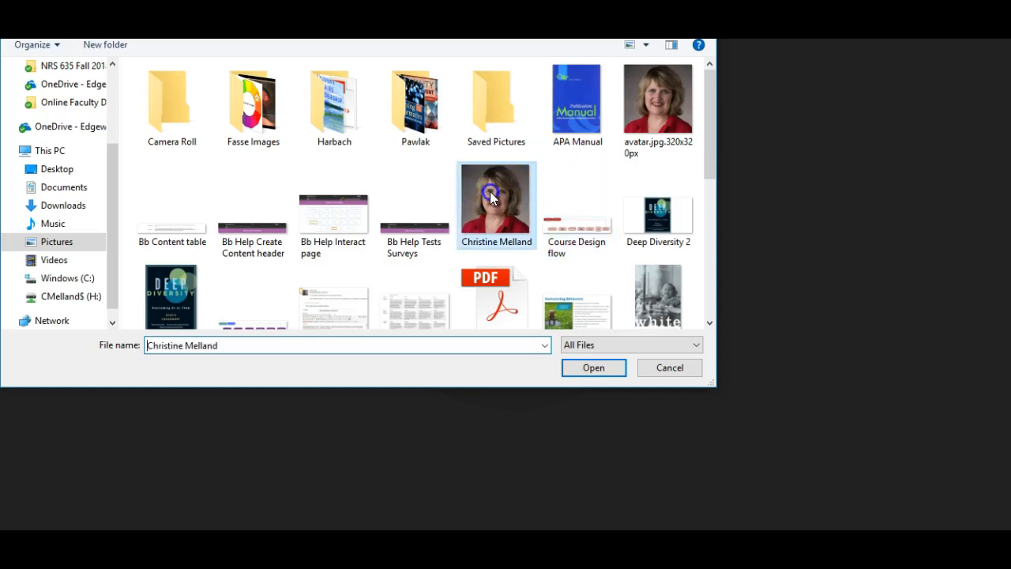
left_click(582, 366)
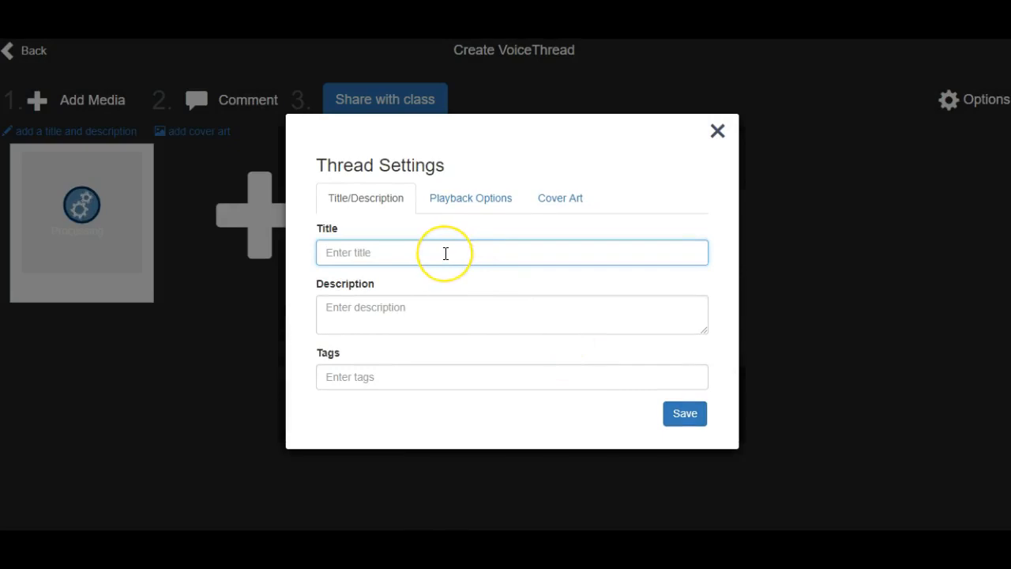
Title the new thread "Sample Activity", leave the description empty, and save the thread settings
type("Sample")
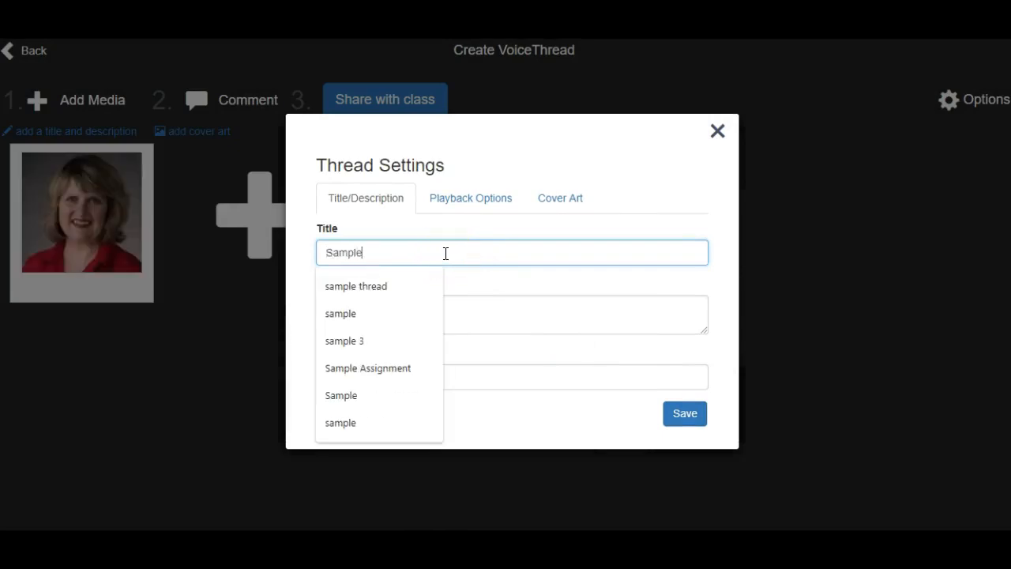
type(" Activity")
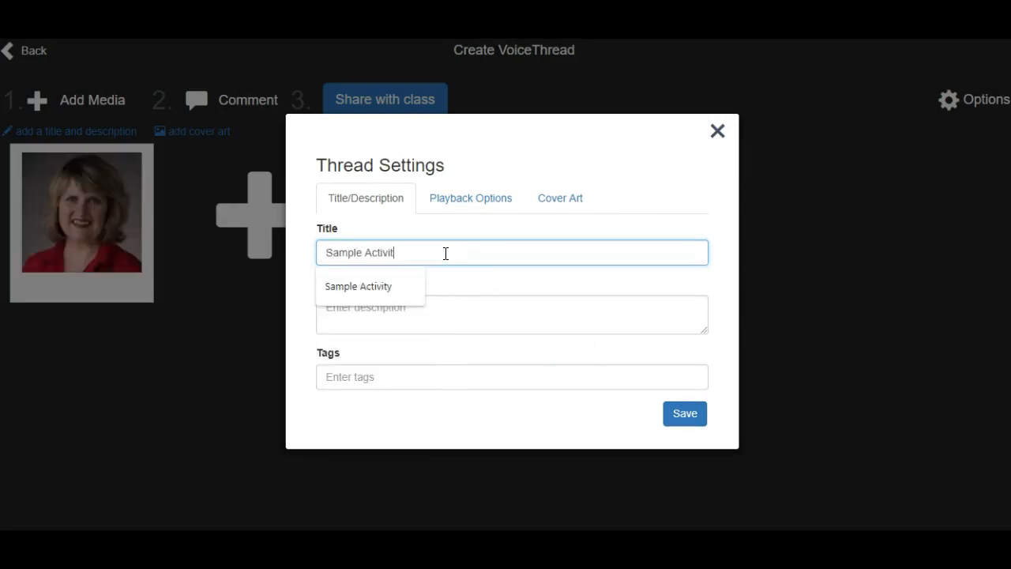
left_click(498, 310)
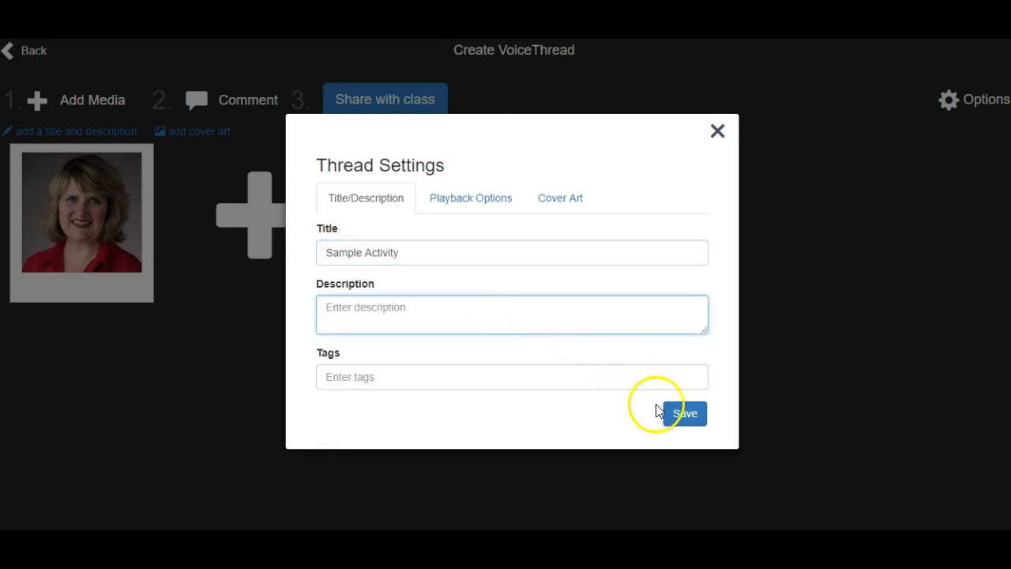
left_click(685, 414)
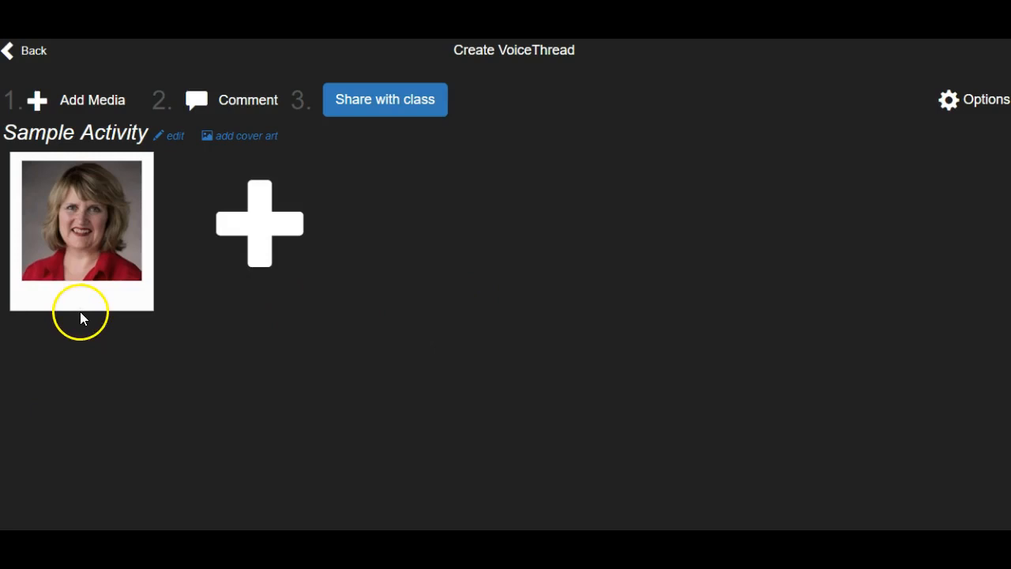
Add the text comment "Sample Text Comment" to the portrait slide, save it, and return to the VoiceThread creation page
left_click(241, 101)
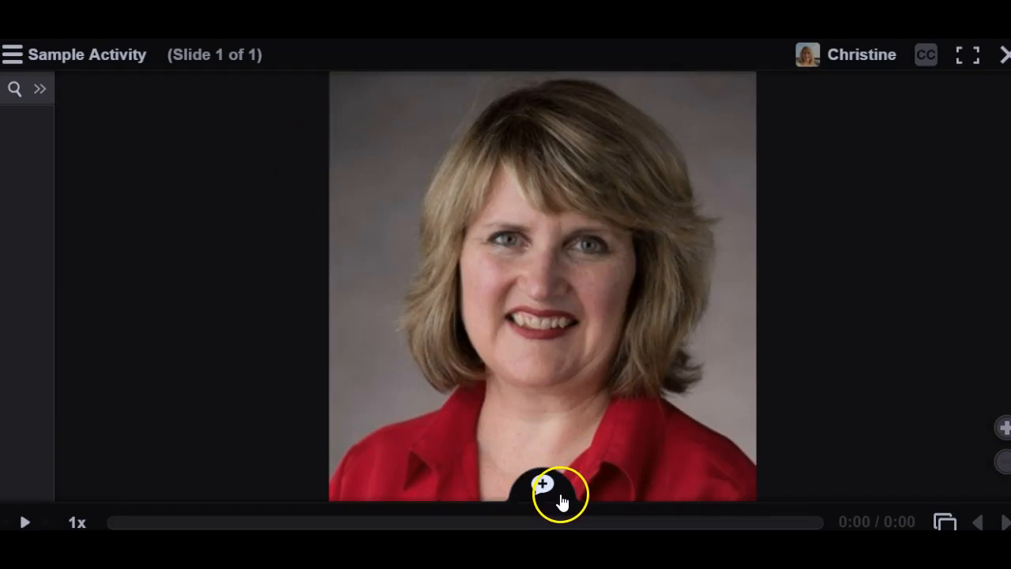
left_click(542, 485)
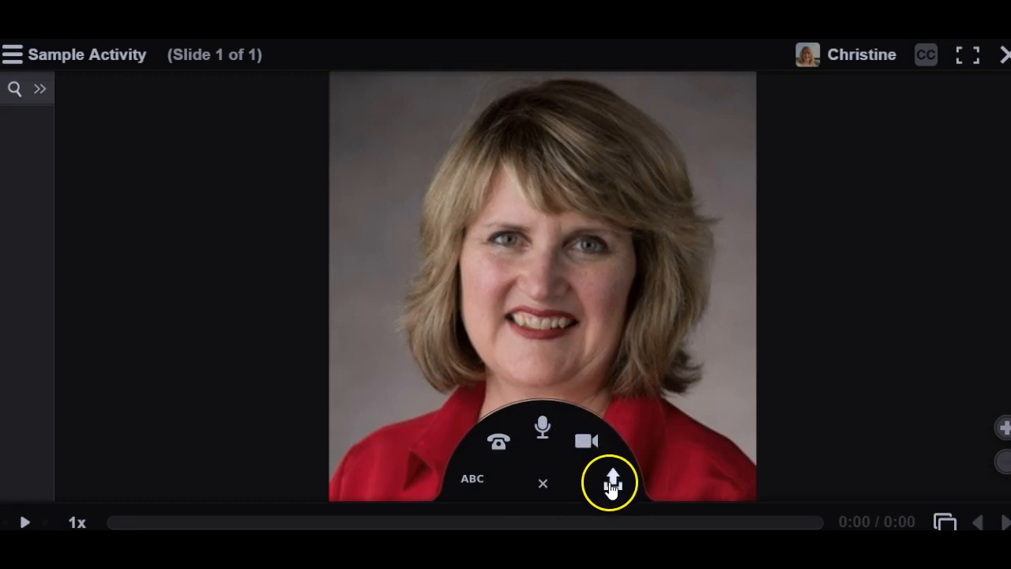
left_click(470, 478)
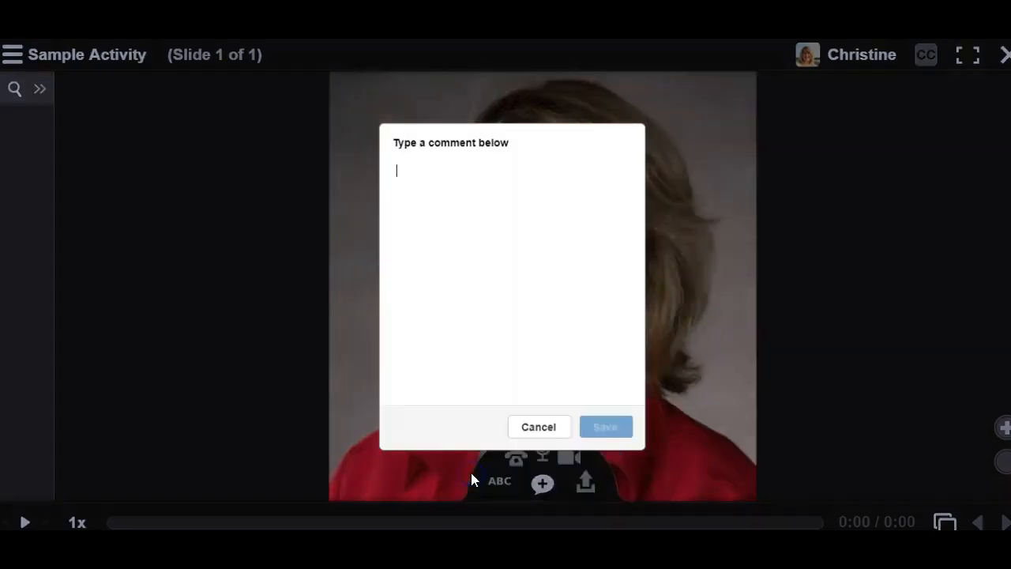
type("Sam")
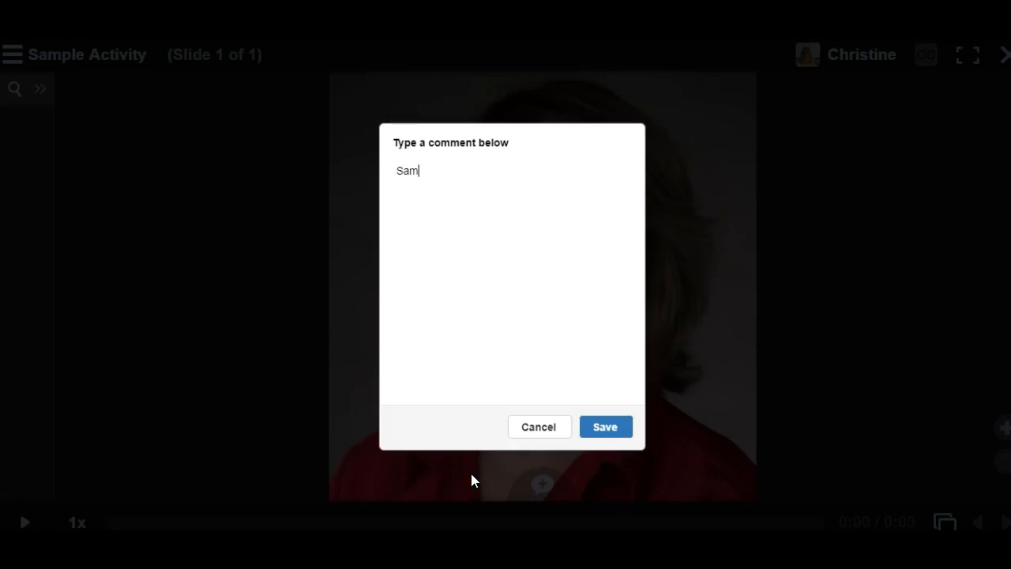
type("ple Text Comment")
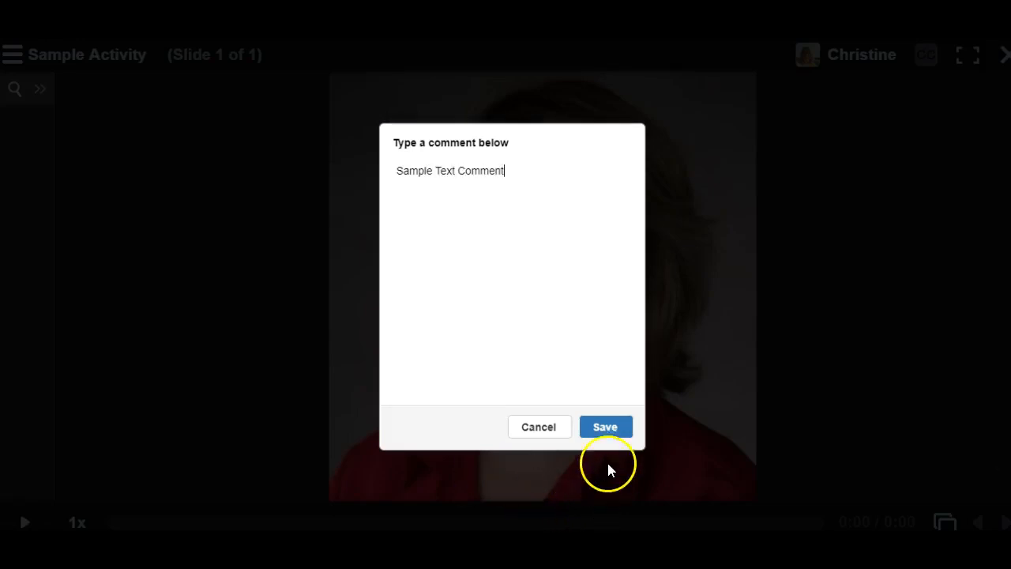
left_click(597, 427)
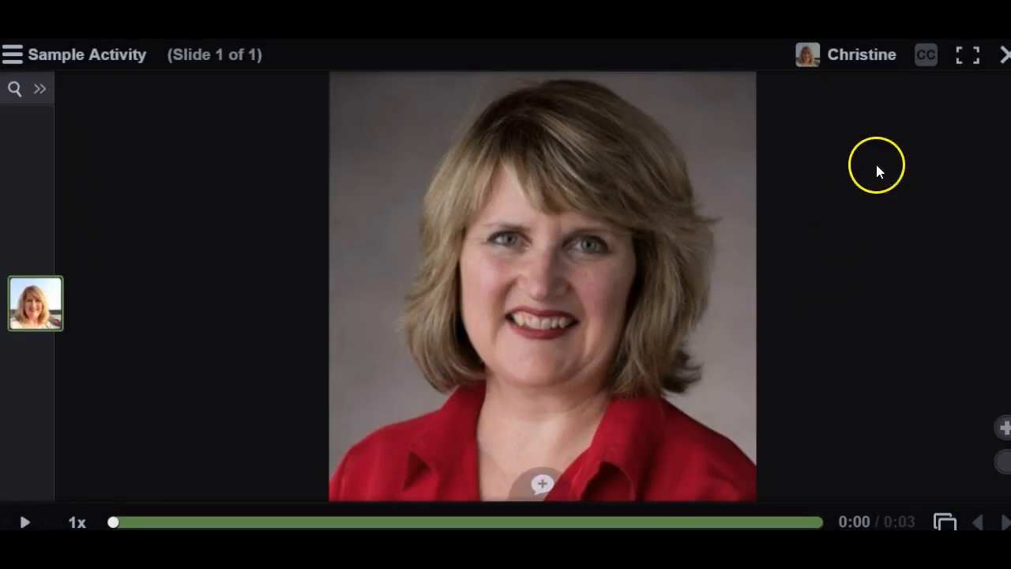
left_click(1006, 57)
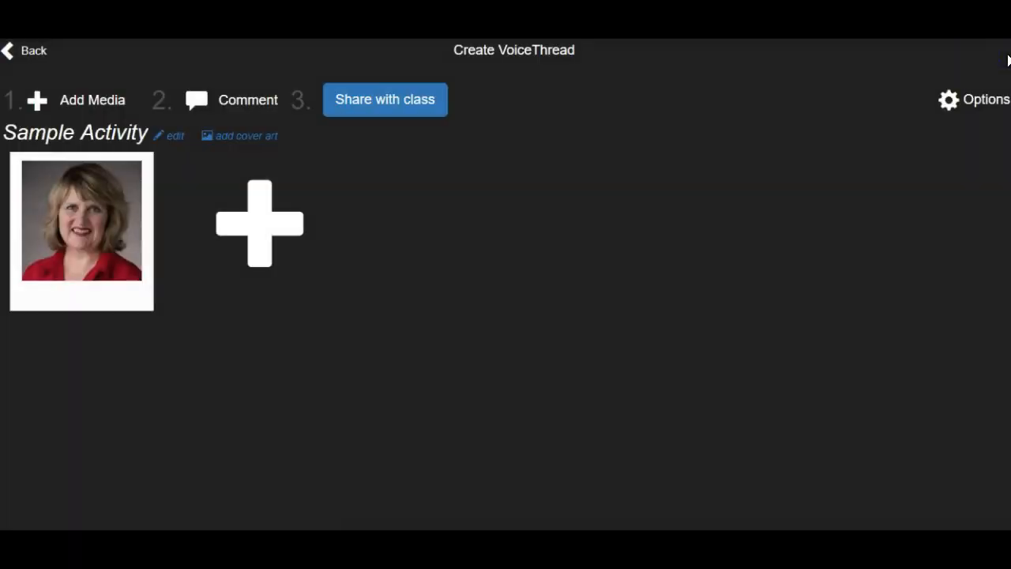
Check the class sharing details of Sample Activity without sharing it, and open the thread's playback options
left_click(358, 101)
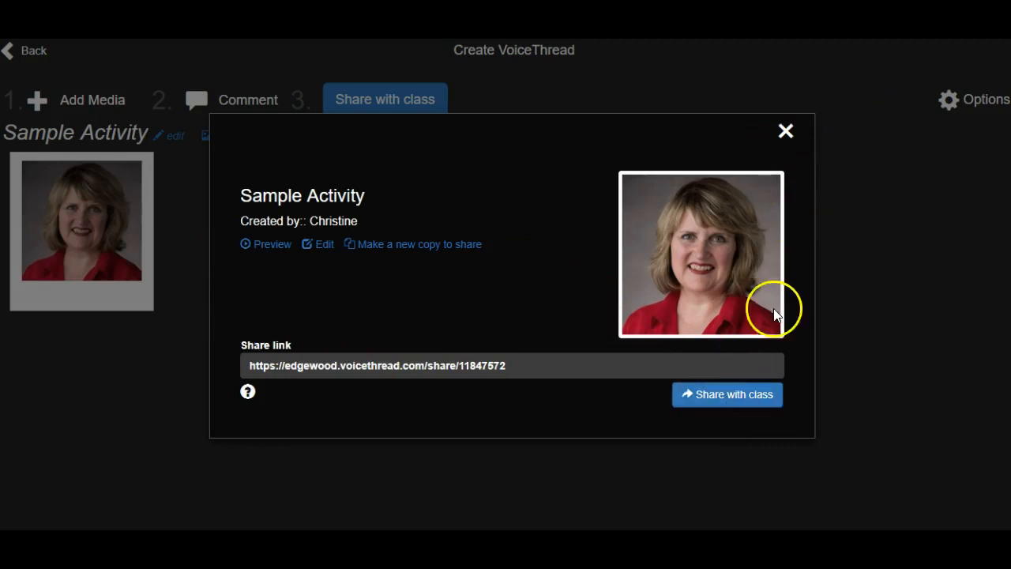
left_click(786, 133)
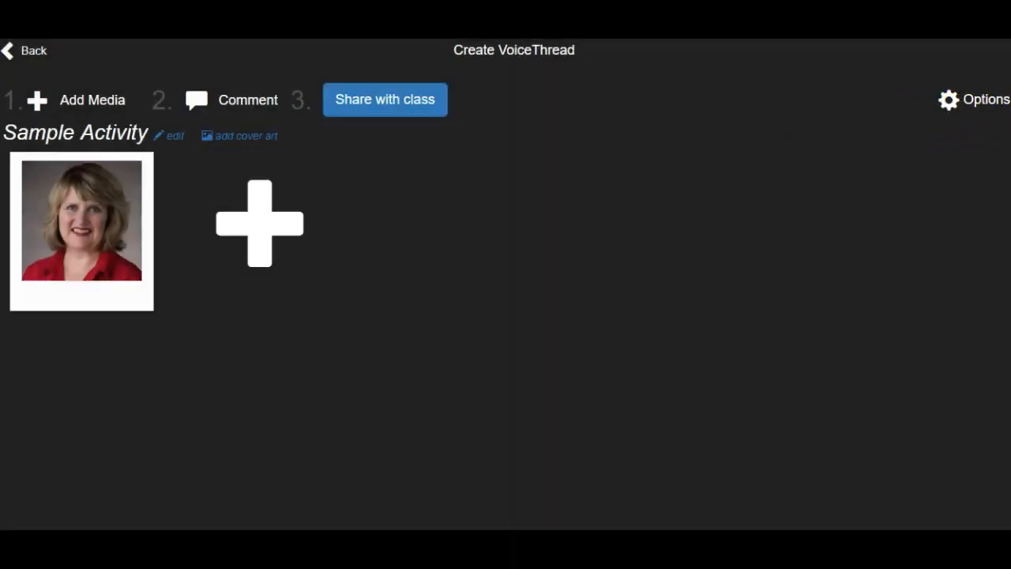
left_click(983, 100)
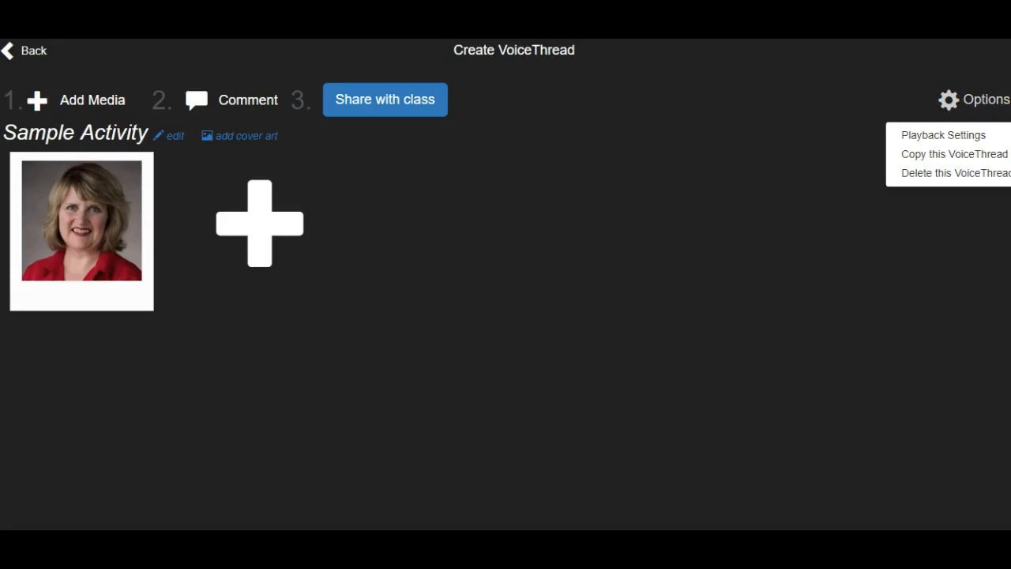
left_click(969, 144)
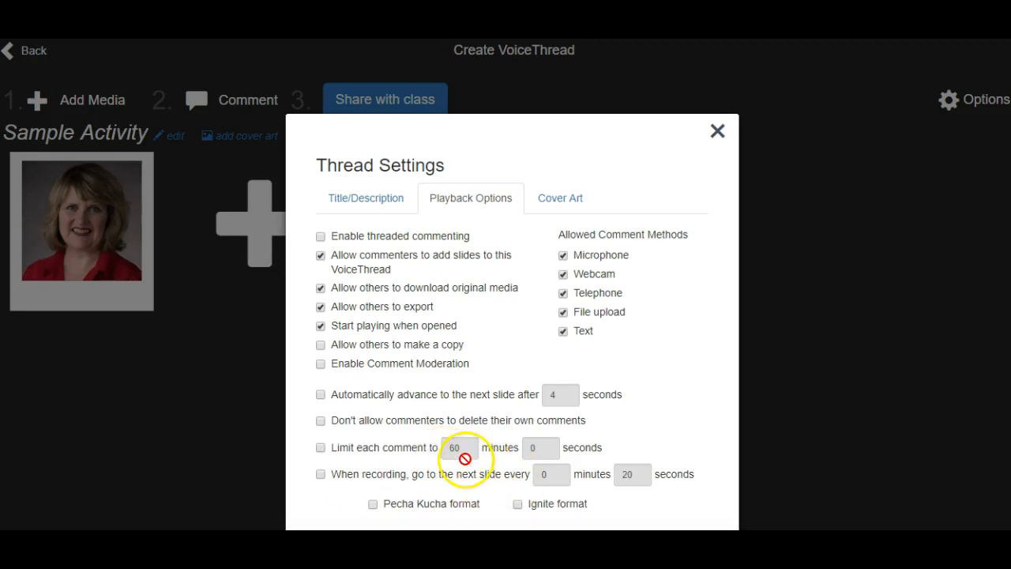
Close the thread settings without saving any changes and share Sample Activity with the class
left_click(717, 131)
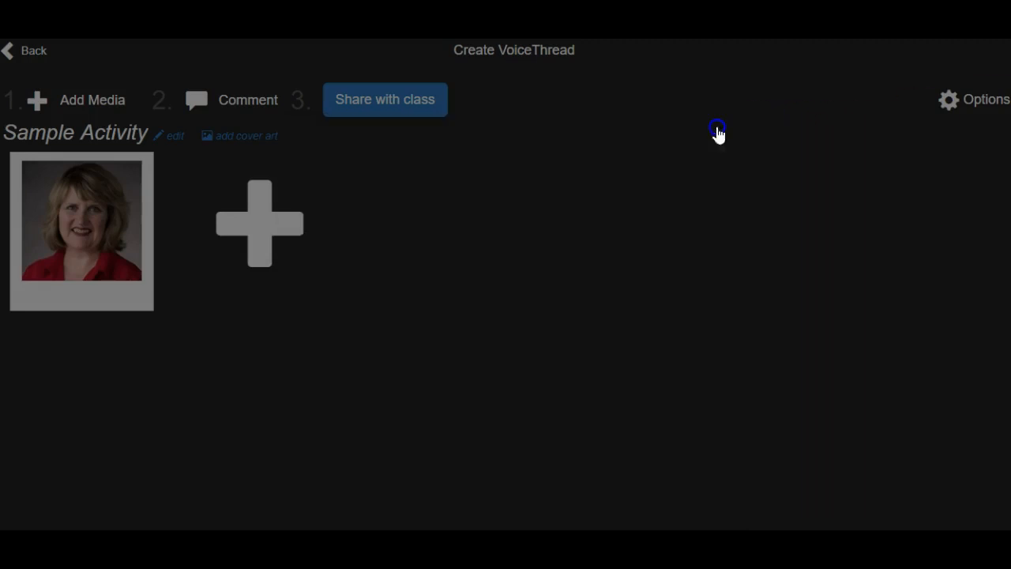
left_click(376, 98)
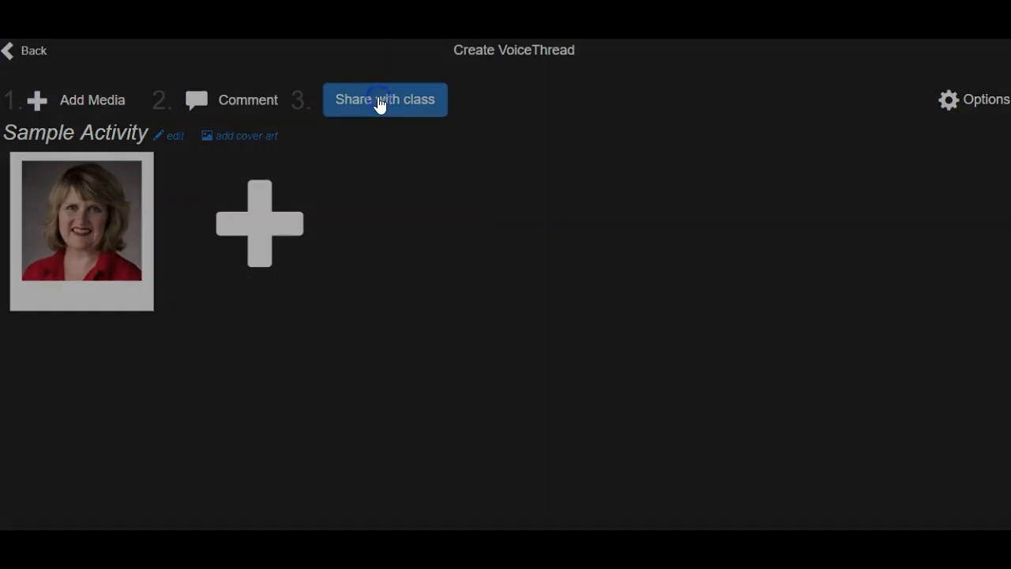
left_click(734, 399)
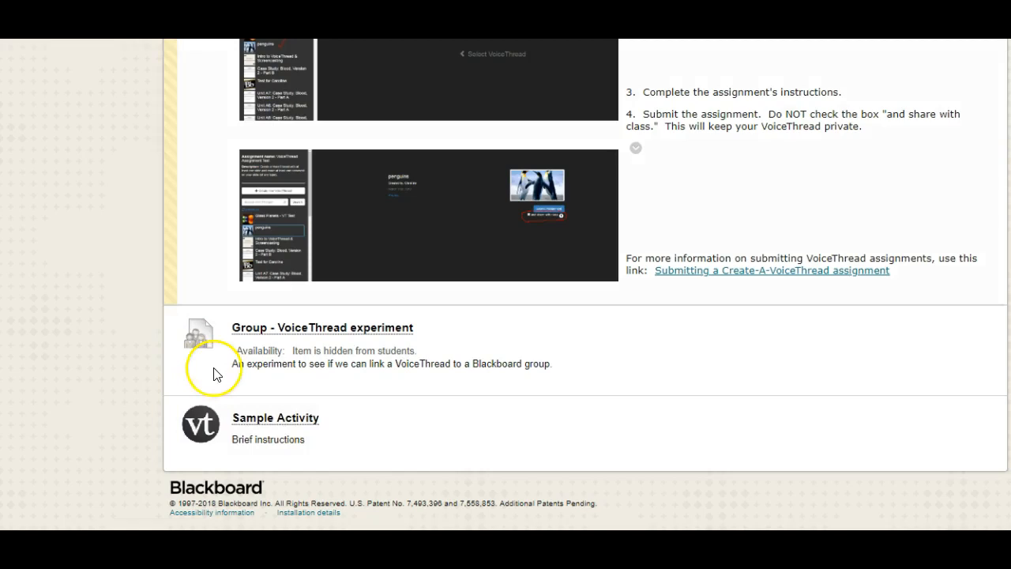
Open Sample Activity from the Blackboard course content to check its playback and text comment, and display the available comment methods
left_click(269, 418)
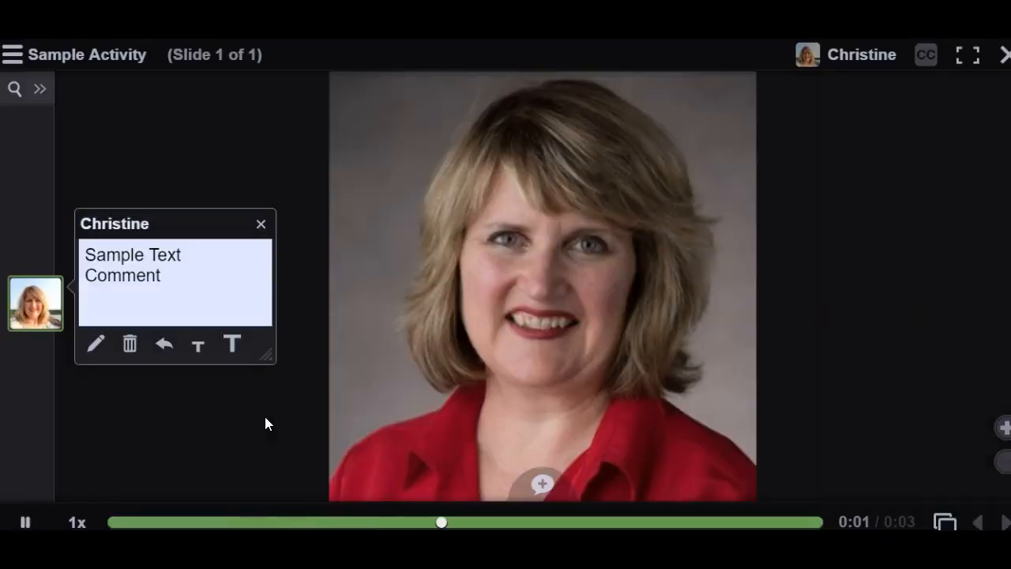
left_click(227, 340)
left_click(222, 293)
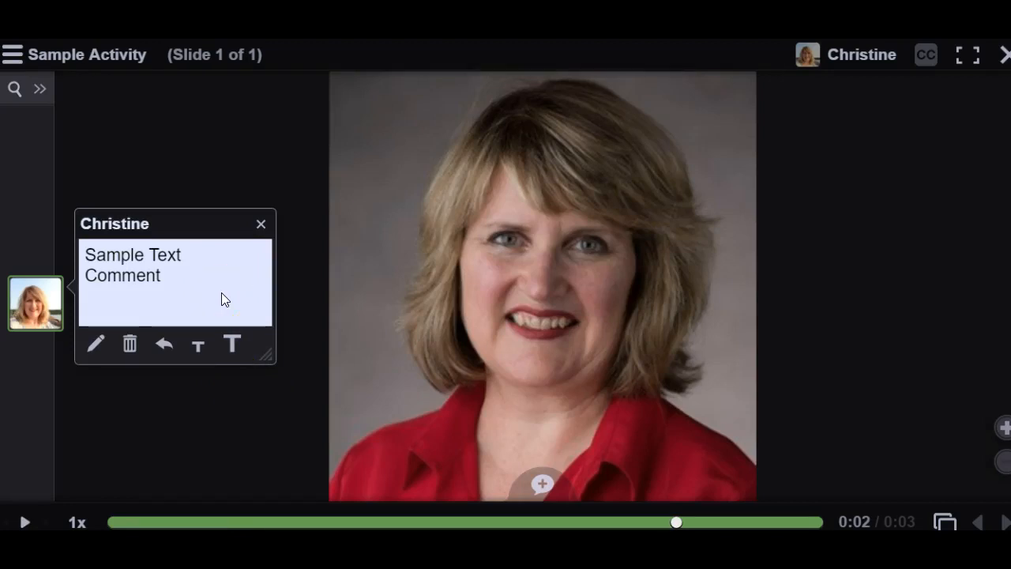
left_click(537, 486)
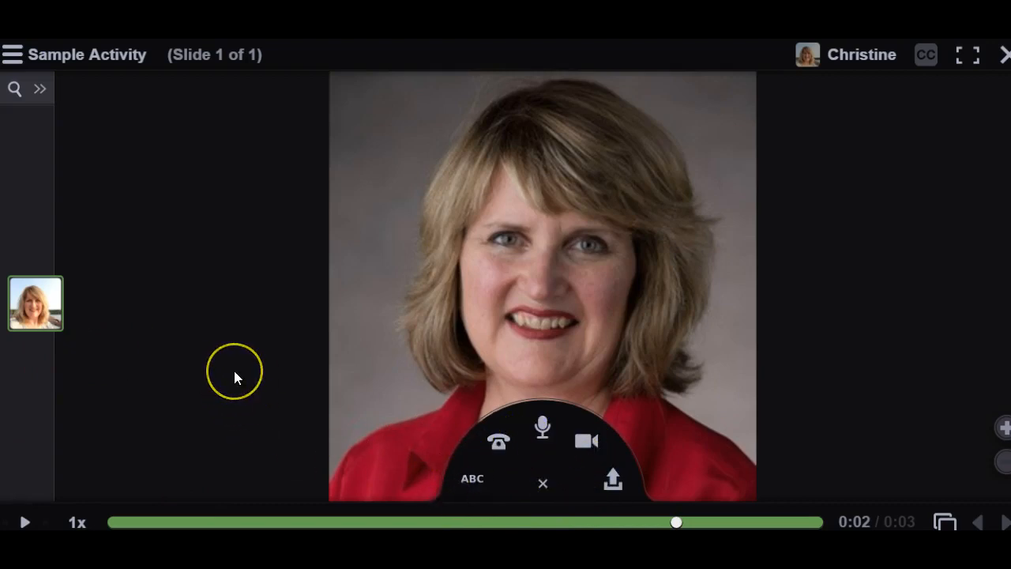
left_click(994, 162)
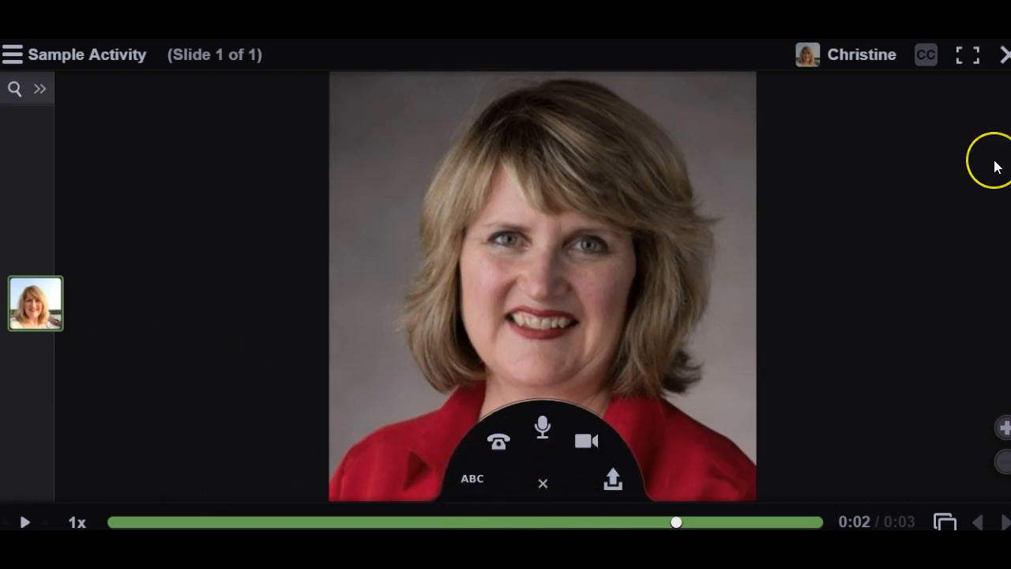